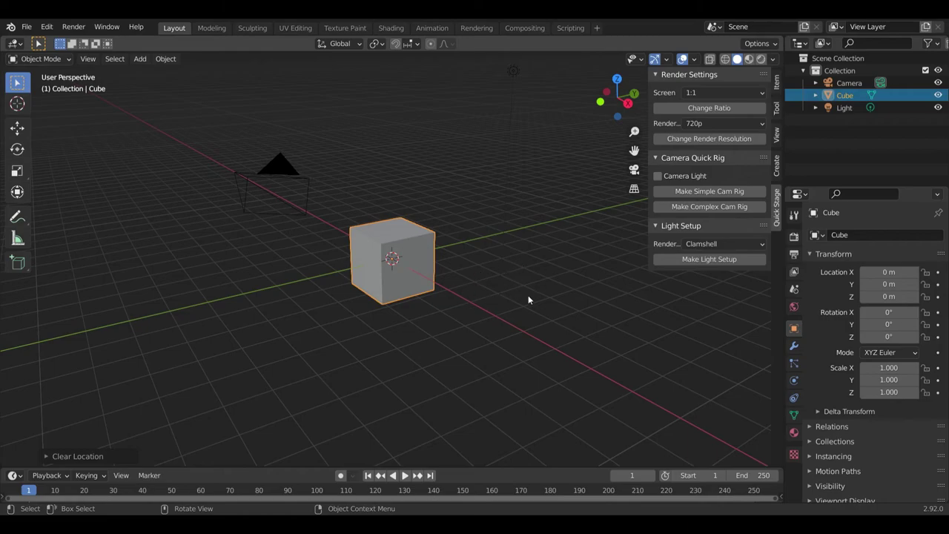
Step: Examine the custom property definitions for camera light, screen ratio, resolution and light sets in quickstage_final.py
mouse_move(517, 320)
middle_down()
mouse_move(529, 297)
mouse_move(523, 306)
middle_up()
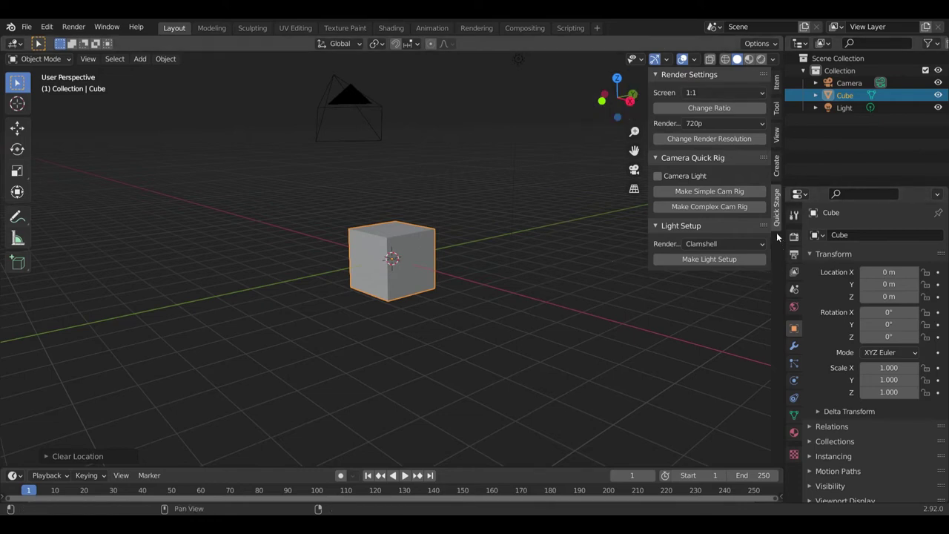
click(570, 28)
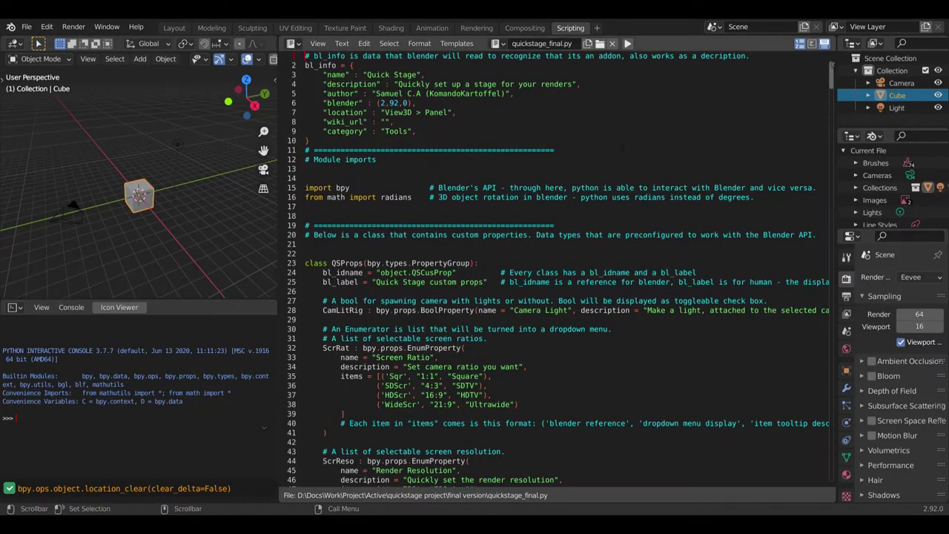
scroll(558, 268, down, 4)
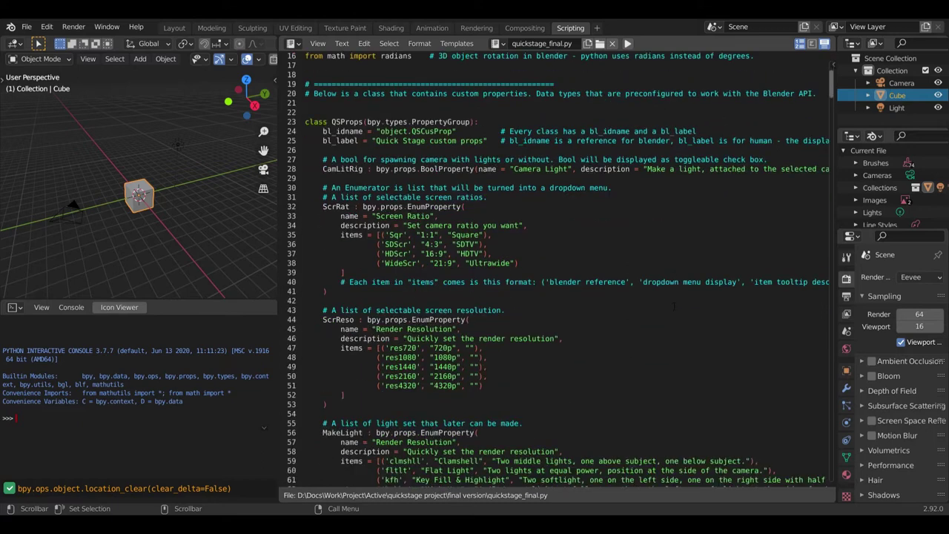
scroll(674, 305, down, 6)
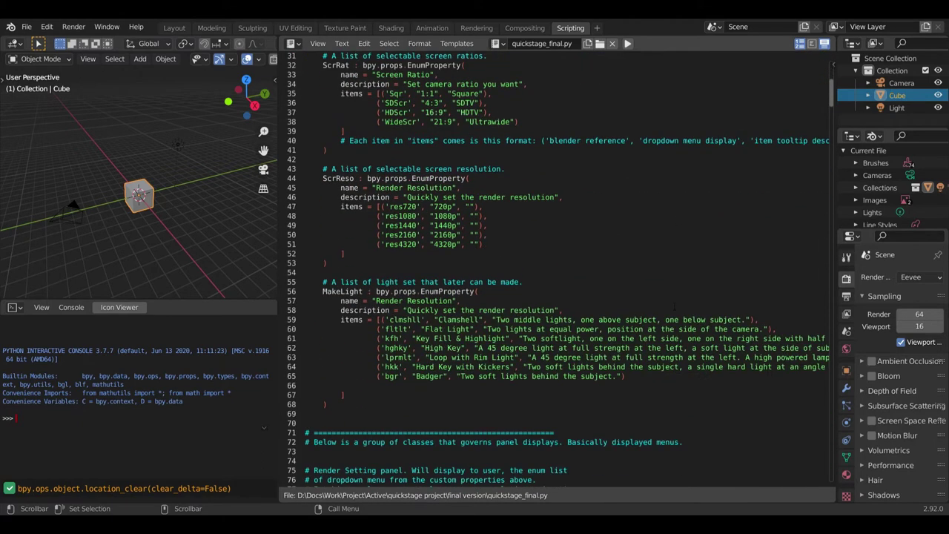
Step: Choose the 1:1 screen ratio in the Quick Stage add-on and make a simple camera rig without a camera light
click(174, 28)
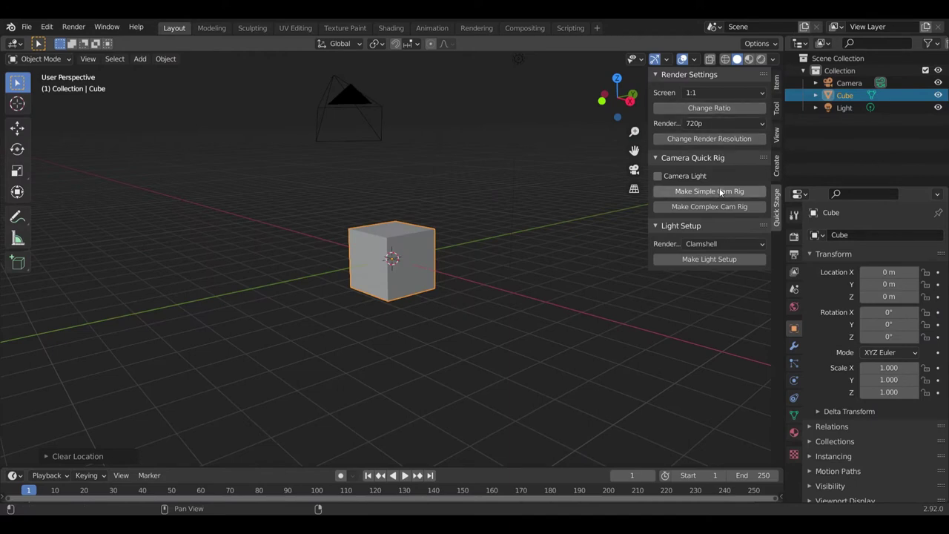
click(706, 95)
click(706, 107)
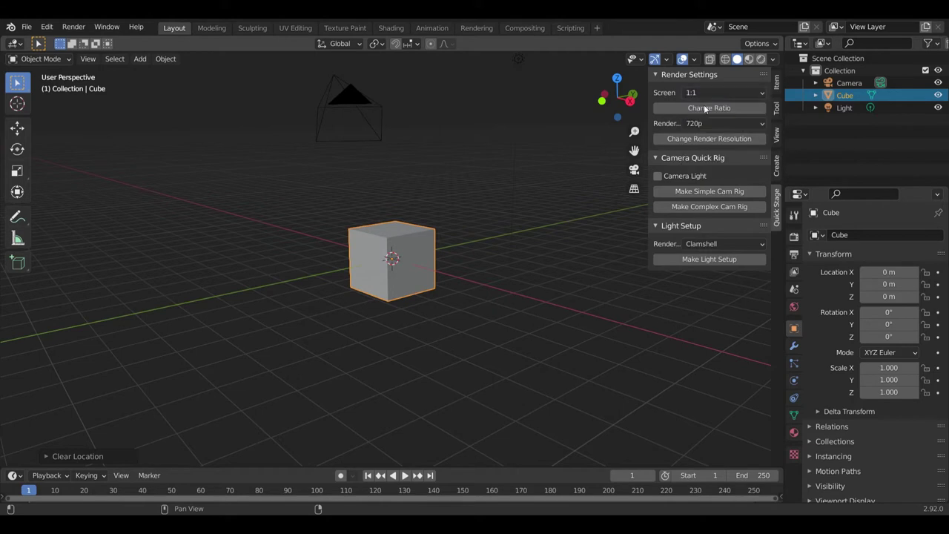
click(708, 191)
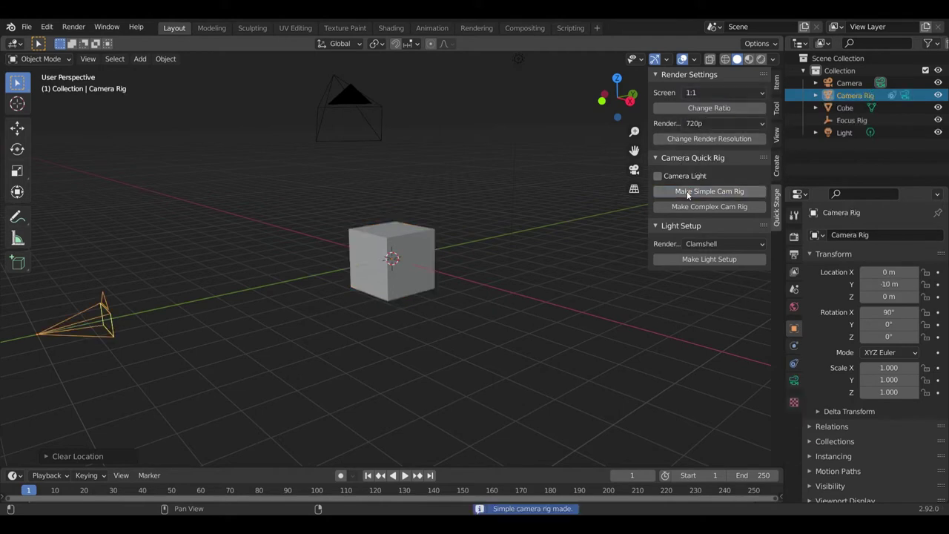
middle_drag(364, 308, 282, 318)
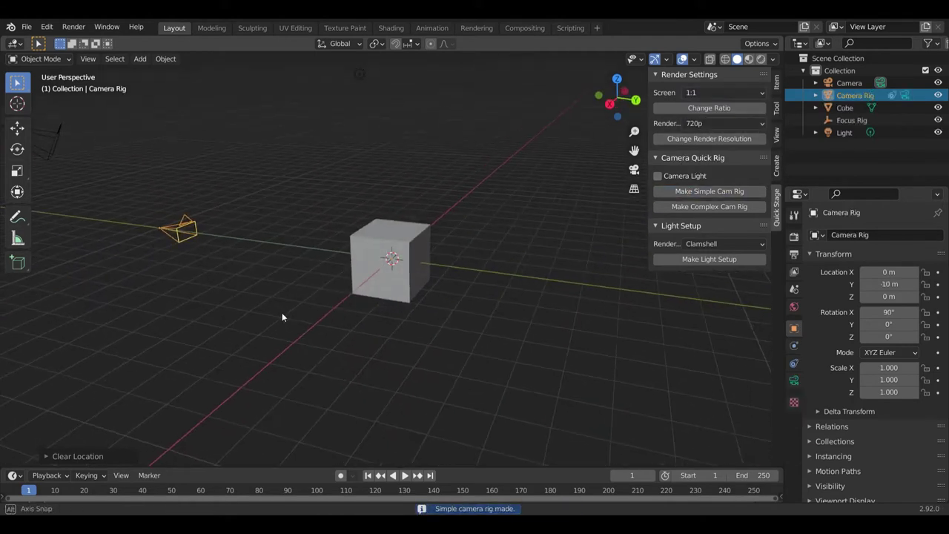
Step: Enable Camera Light and make a Clamshell light setup around the cube, using rendered viewport shading
click(760, 59)
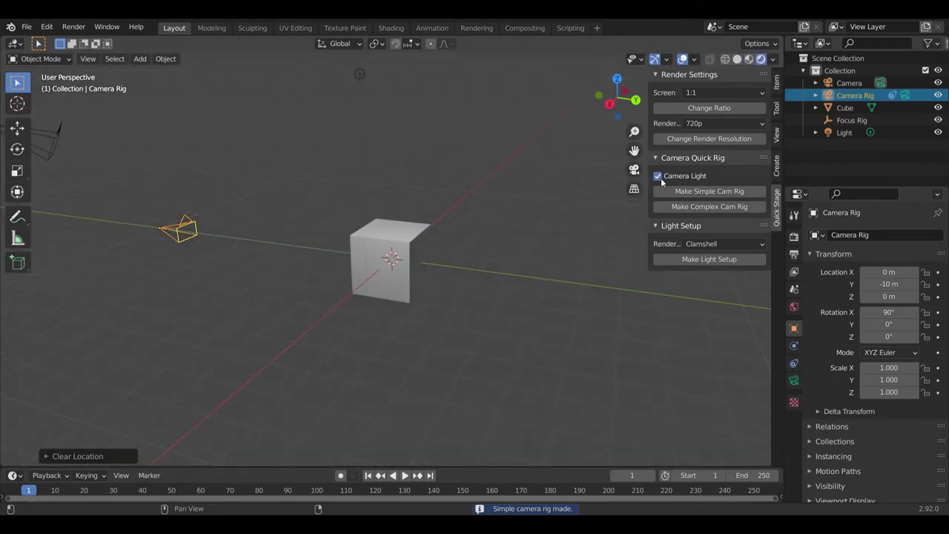
click(706, 260)
middle_drag(263, 341, 515, 311)
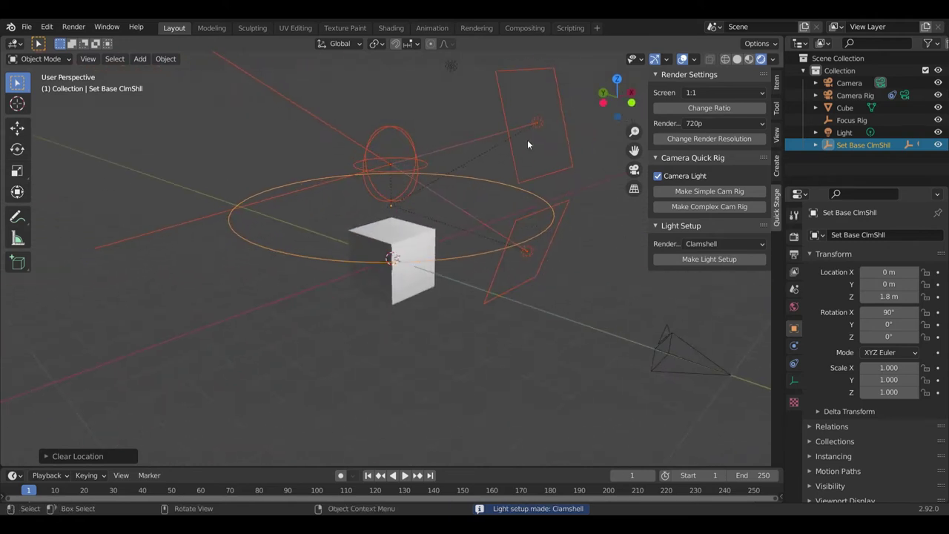
Step: Examine the classes that define the add-on's Render Settings and Camera Quick Rig displays in quickstage_final.py
click(566, 29)
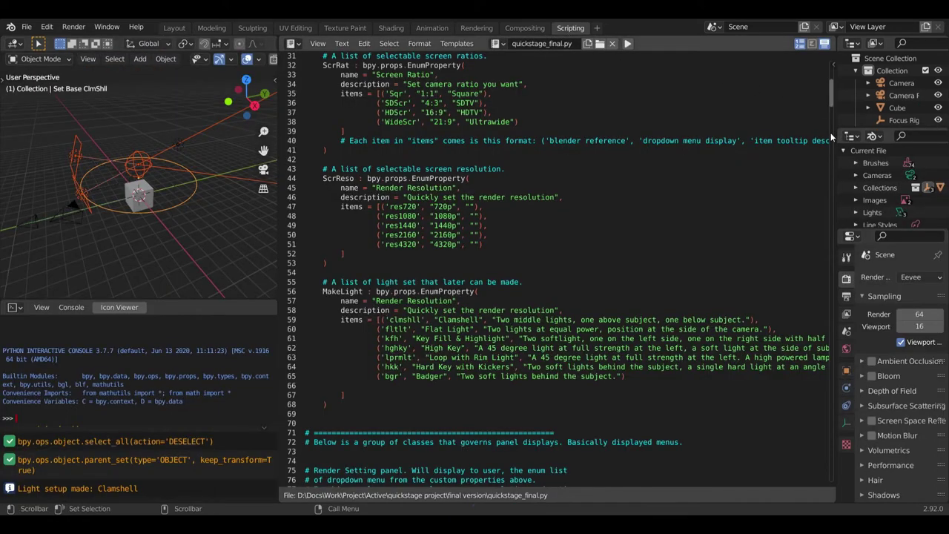
scroll(821, 124, down, 11)
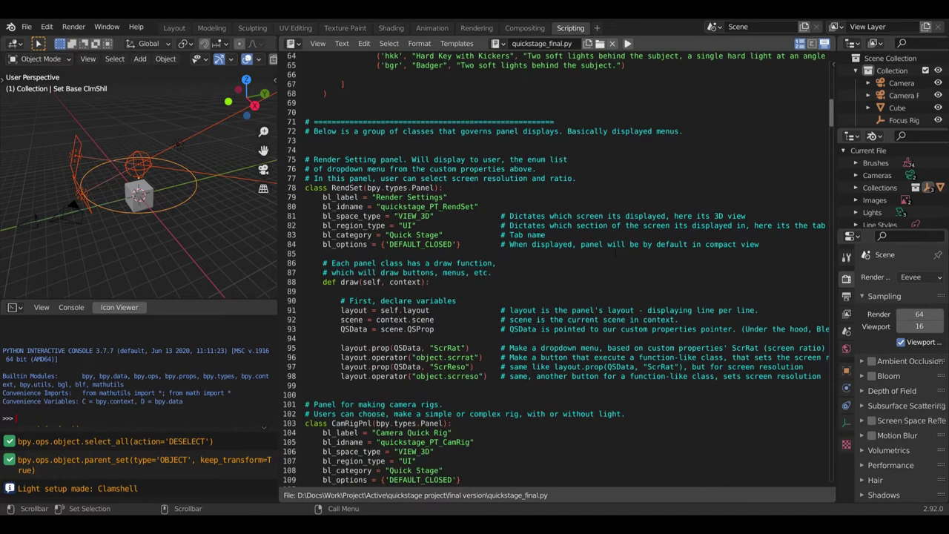
scroll(615, 253, down, 1)
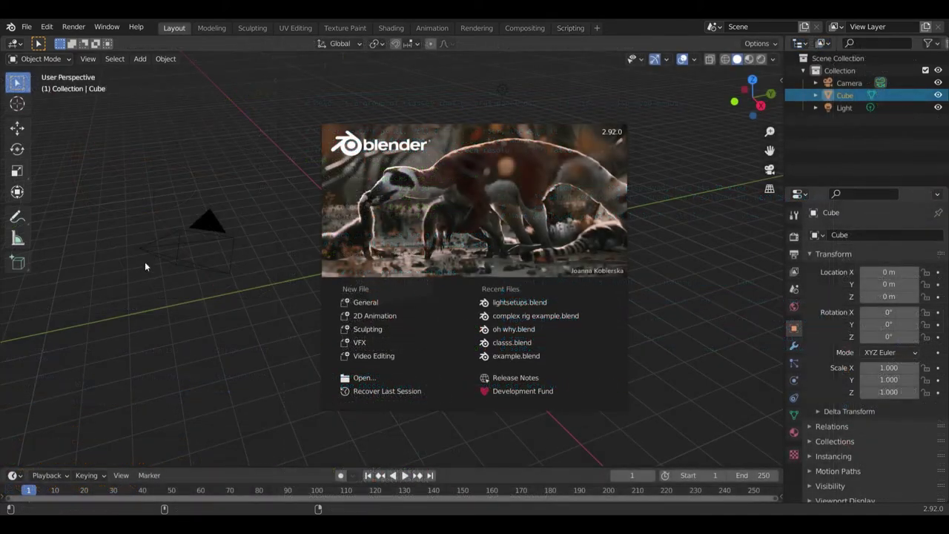
Step: Open the preferences, and show the Quick Stage add-on's Render Settings in the 3D viewport
click(47, 28)
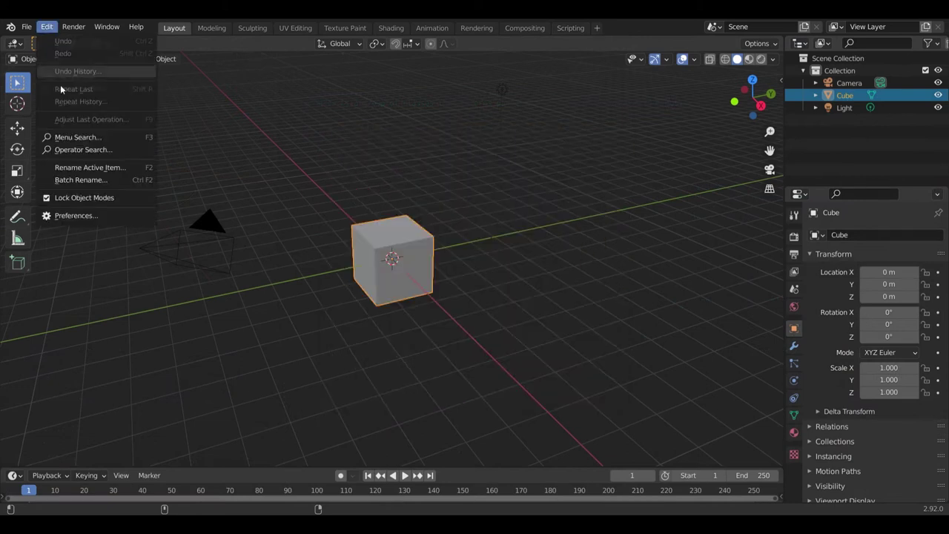
click(72, 218)
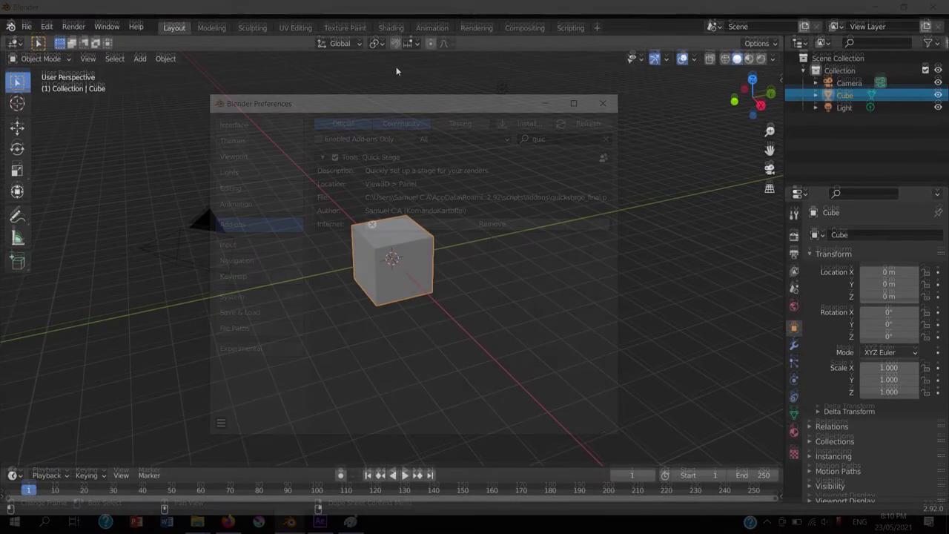
key(n)
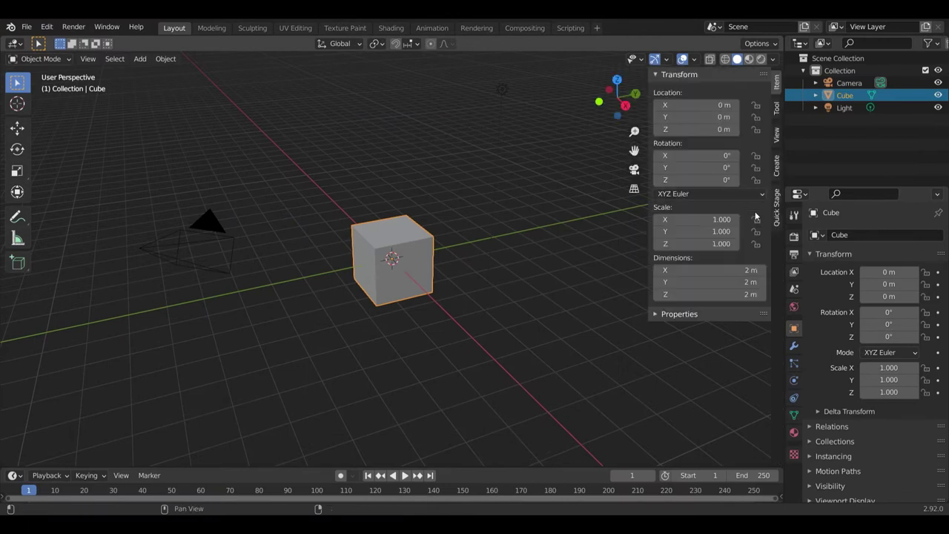
click(777, 215)
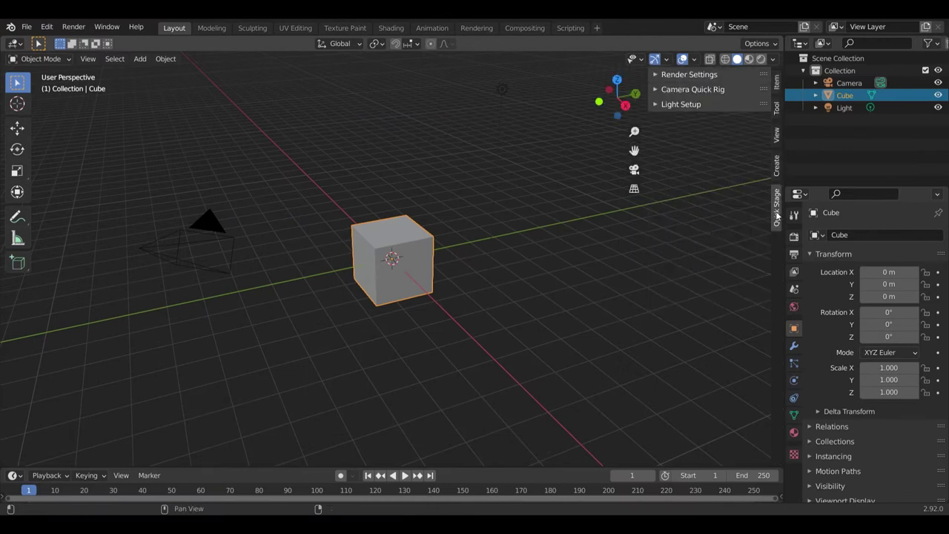
click(656, 76)
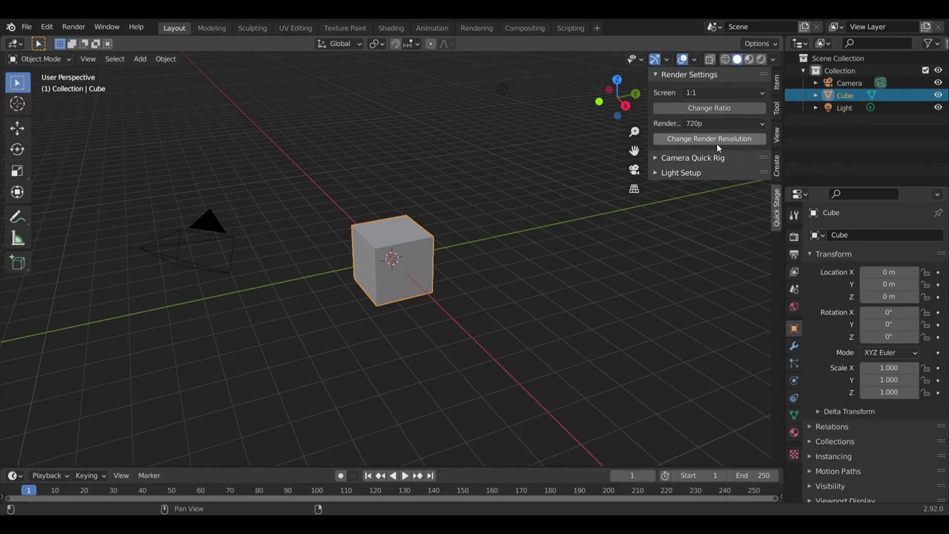
Step: Choose 2160p as the Quick Stage render resolution and deselect the cube
click(705, 123)
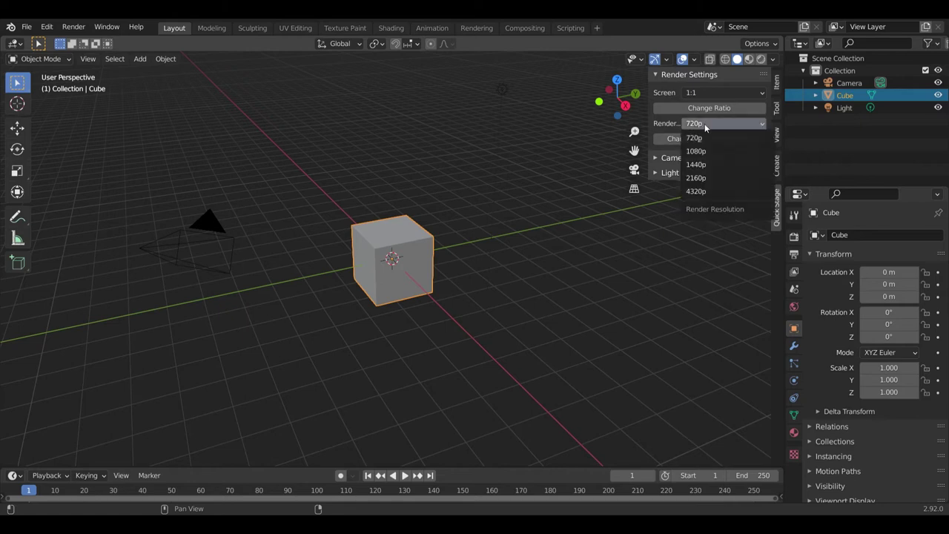
click(711, 178)
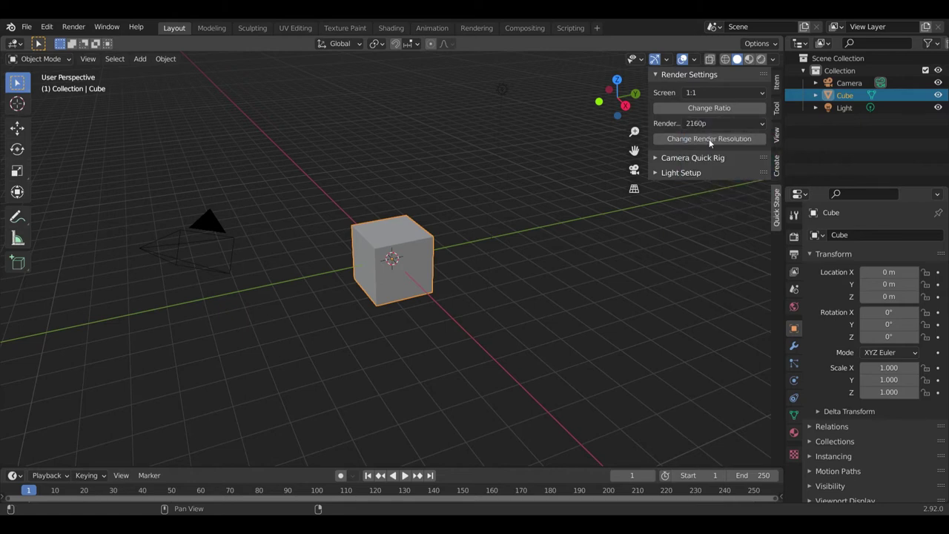
click(519, 219)
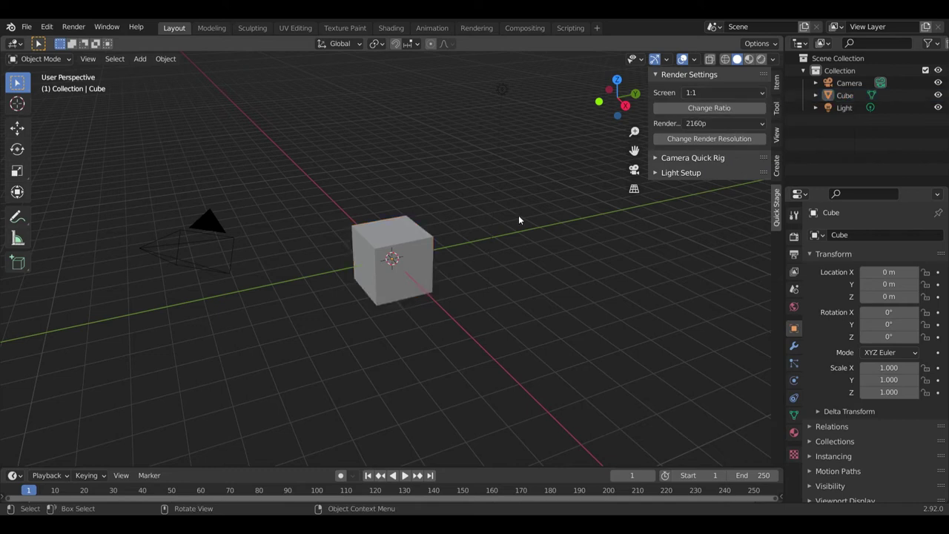
Step: View the scene through the camera and apply the 1:1 screen ratio
key(KP_0)
click(727, 92)
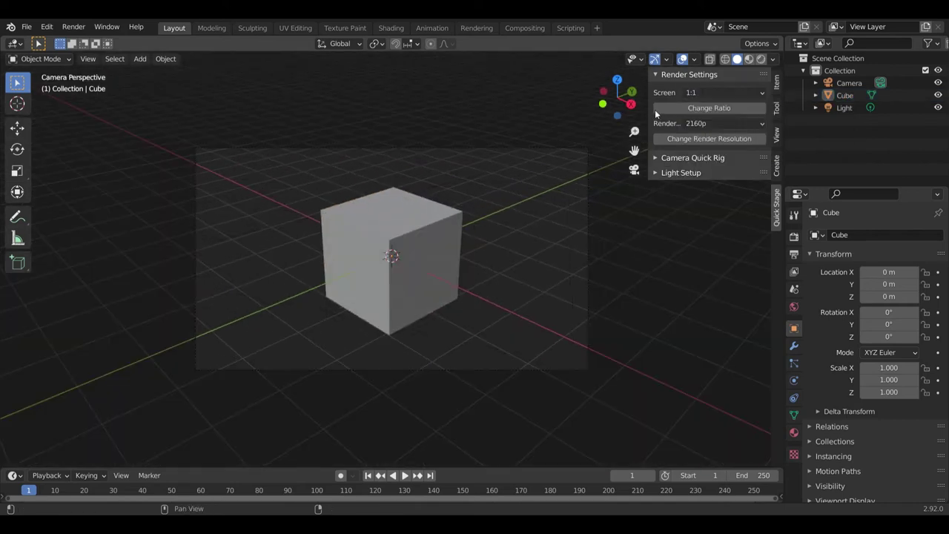
click(667, 109)
Step: Change the render's screen ratio to 16:9
click(712, 92)
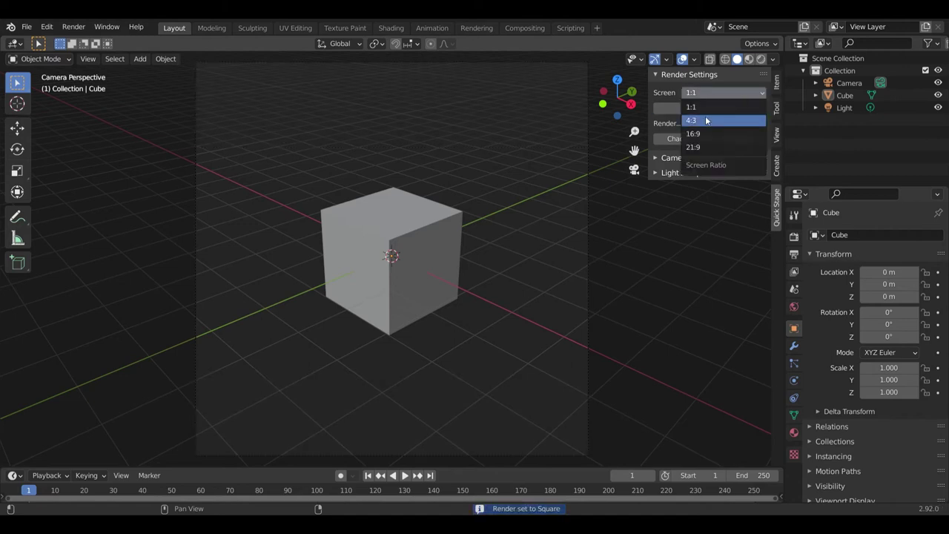
click(703, 133)
click(700, 109)
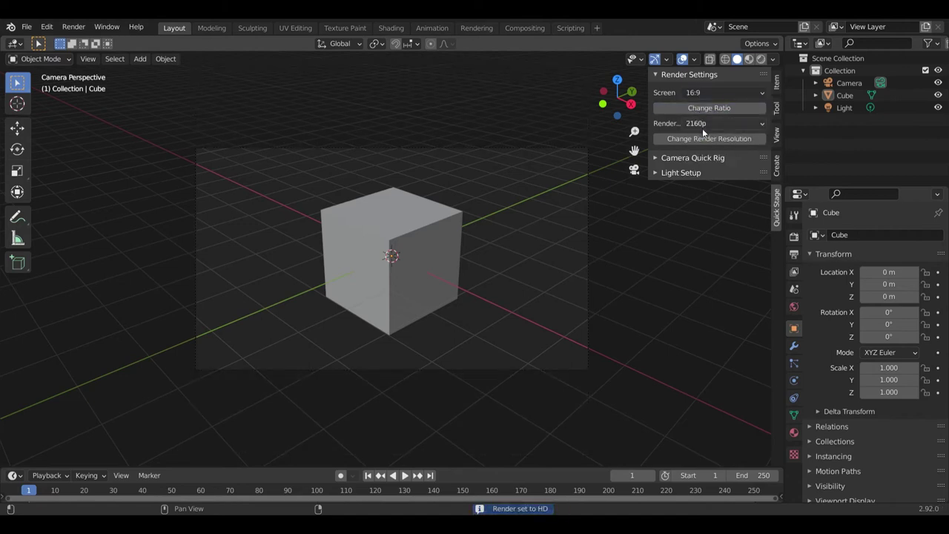
Step: Set the render to a 1:1 screen ratio at 4320p resolution and display the scene's output dimensions
click(704, 124)
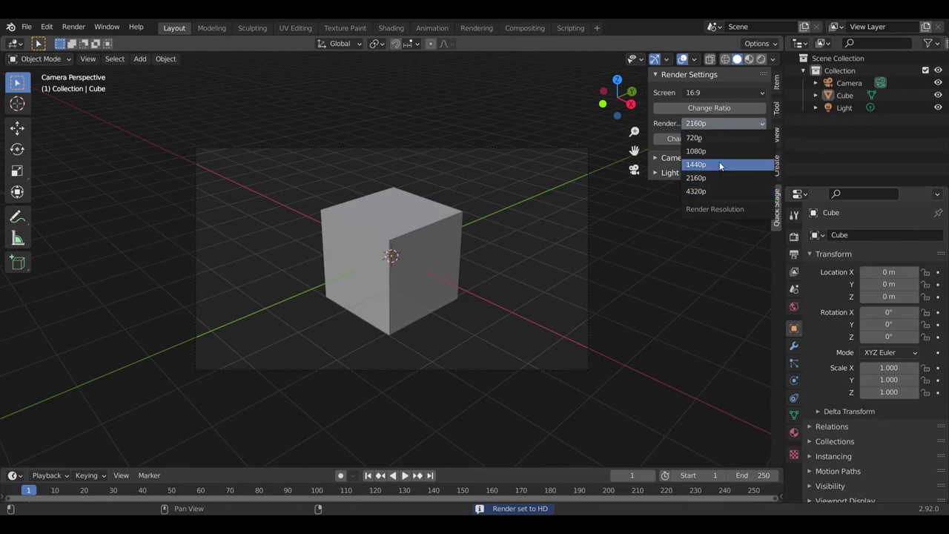
click(705, 152)
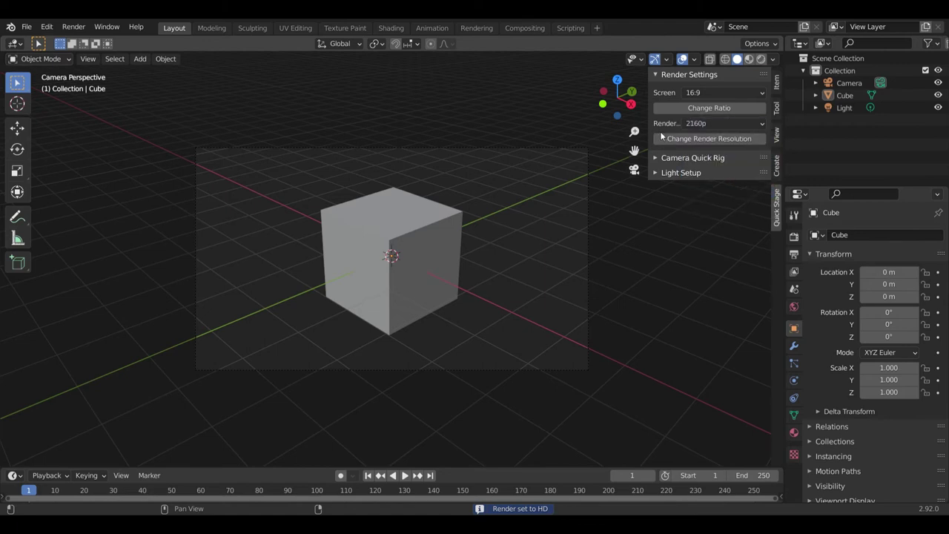
click(713, 93)
click(705, 107)
click(706, 124)
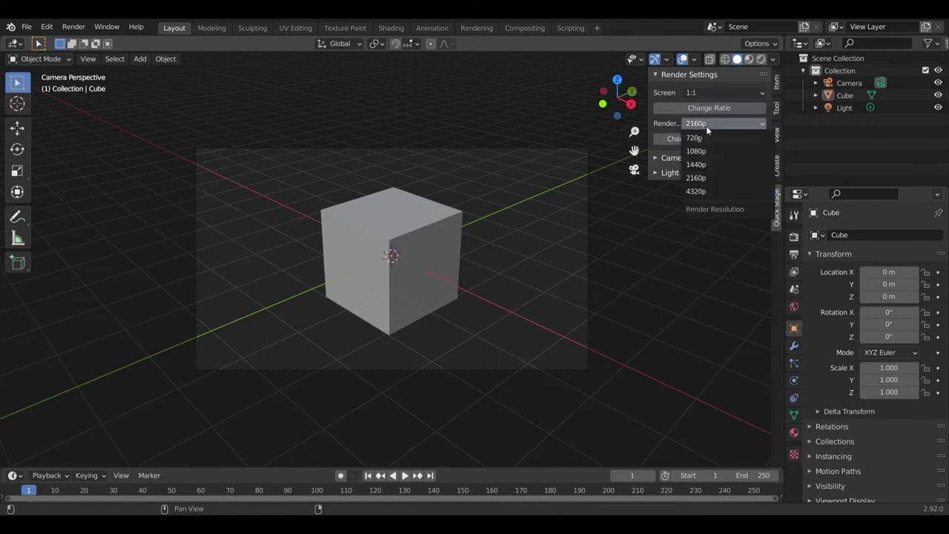
click(701, 191)
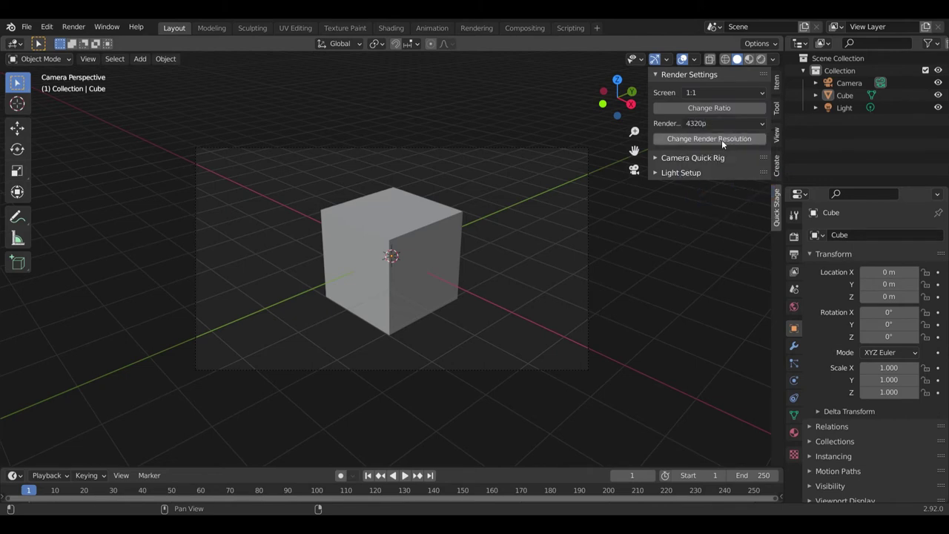
click(722, 139)
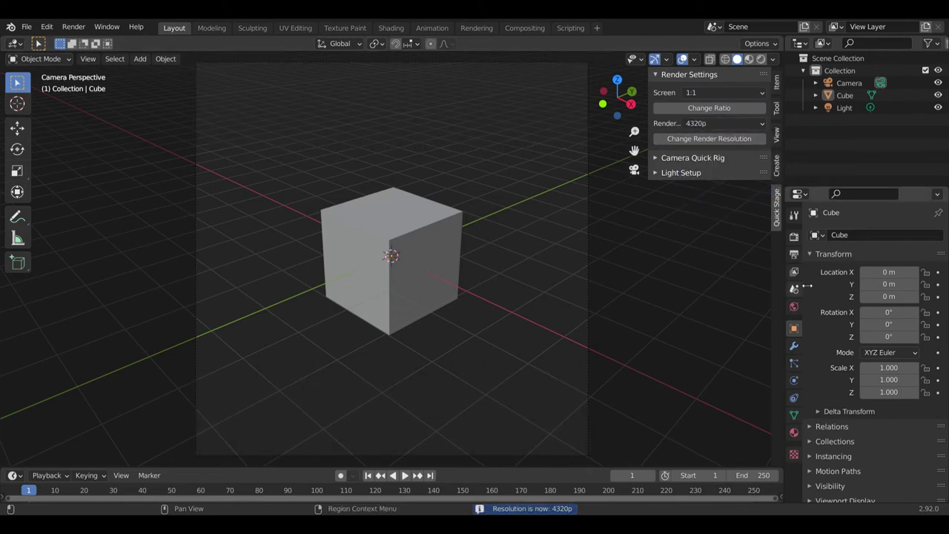
click(793, 253)
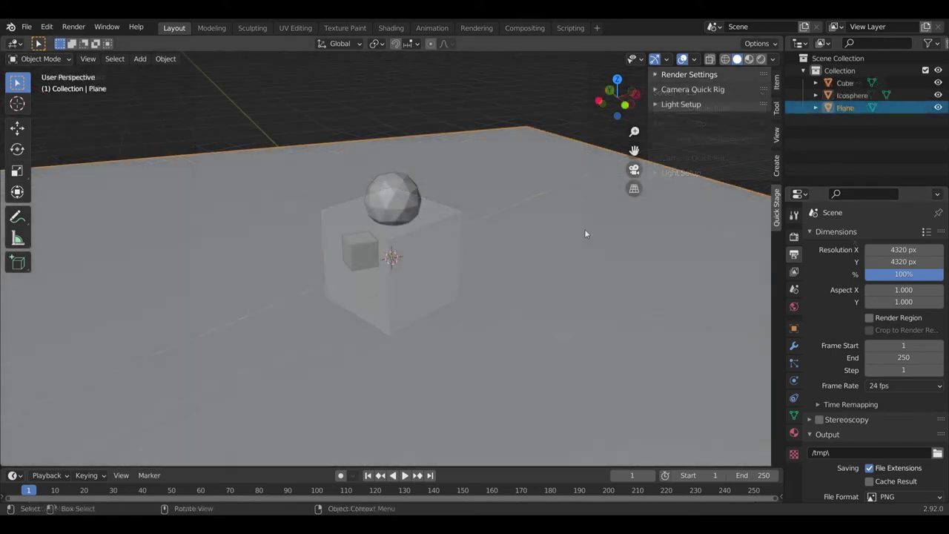
Step: Make a simple camera rig with Camera Light enabled and try moving its Focus Rig
click(655, 90)
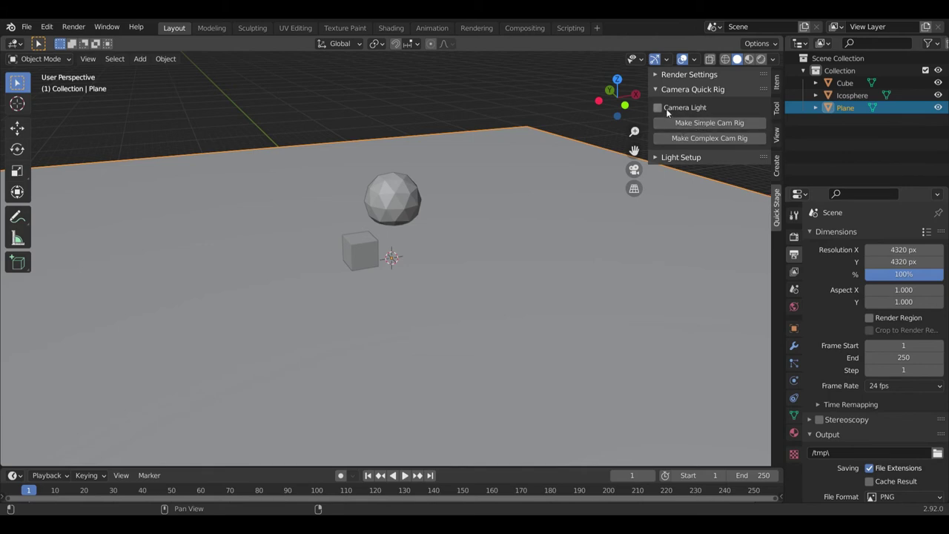
click(672, 109)
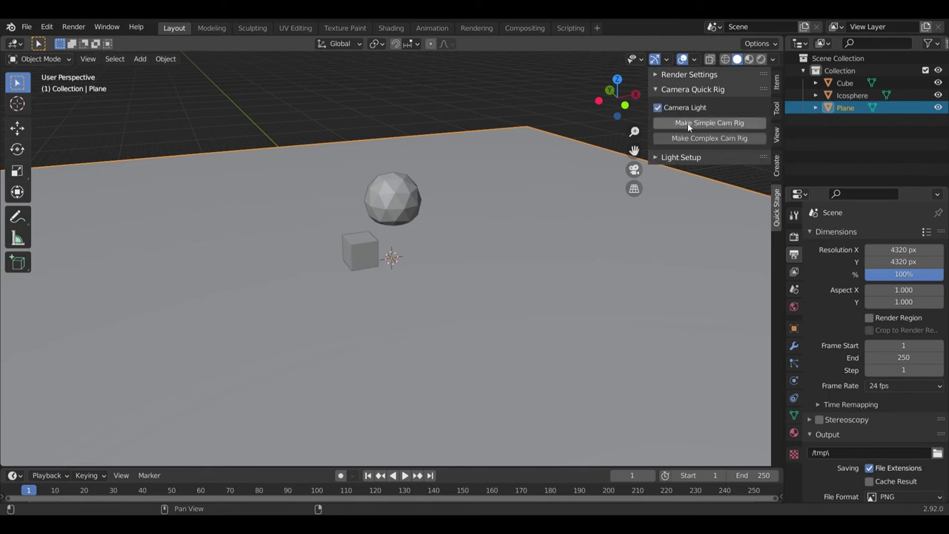
click(687, 123)
middle_drag(454, 304, 385, 252)
scroll(463, 267, up, 4)
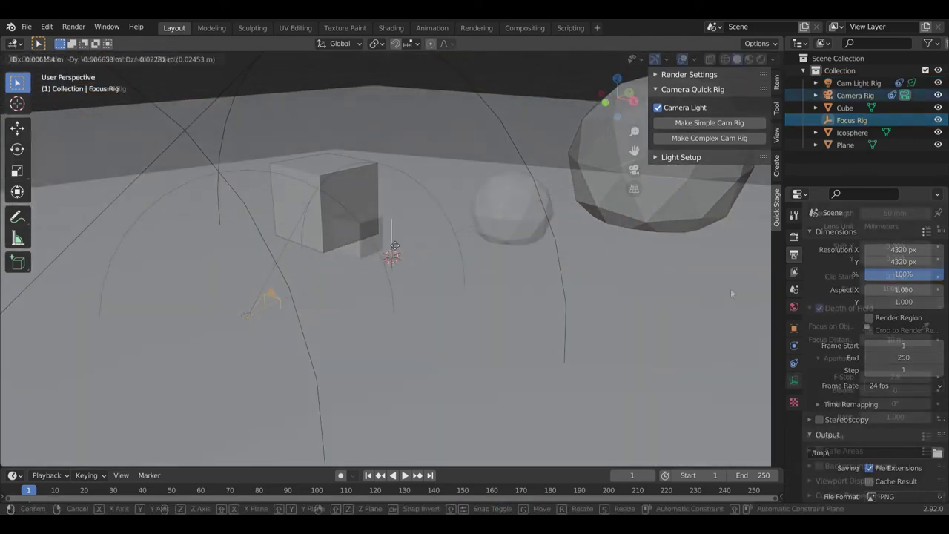
key(g)
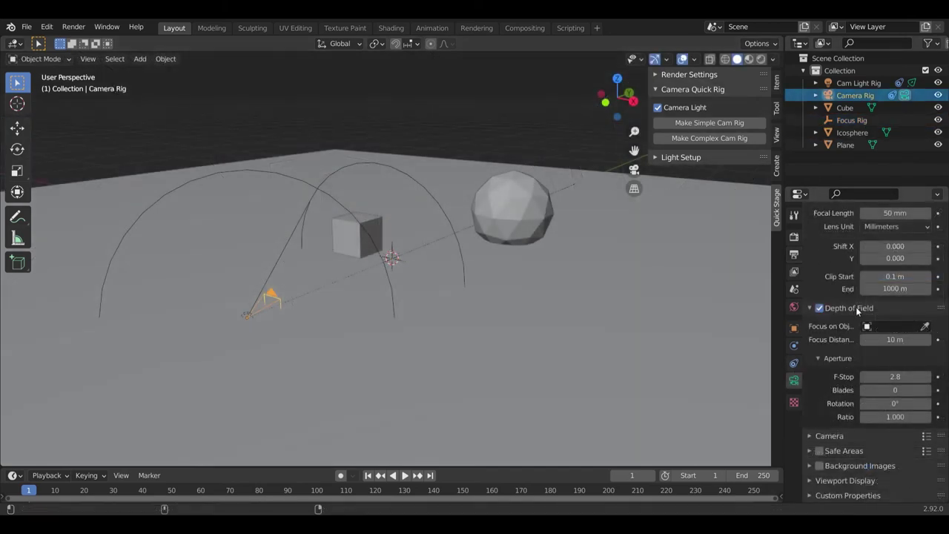
Step: Set the Focus Rig as the focus object for the Camera Rig's depth of field
click(924, 326)
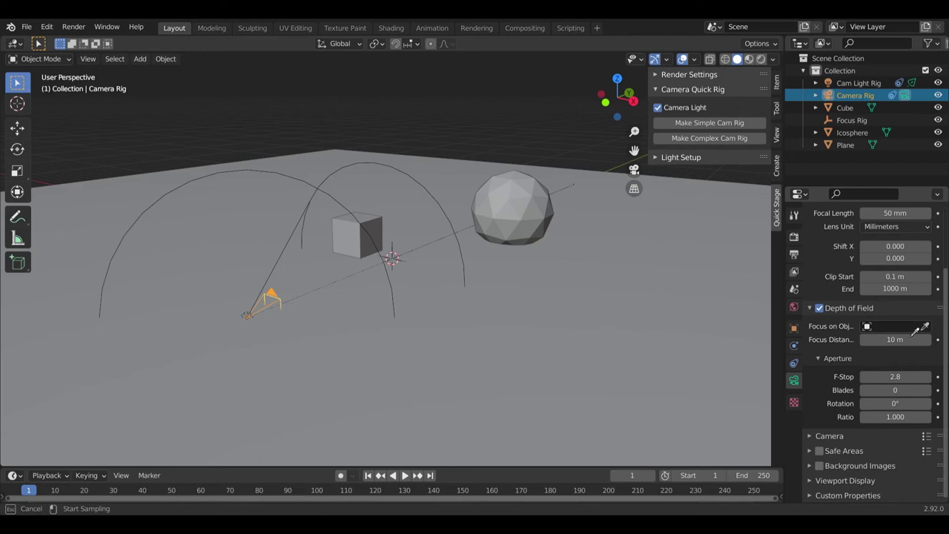
click(393, 257)
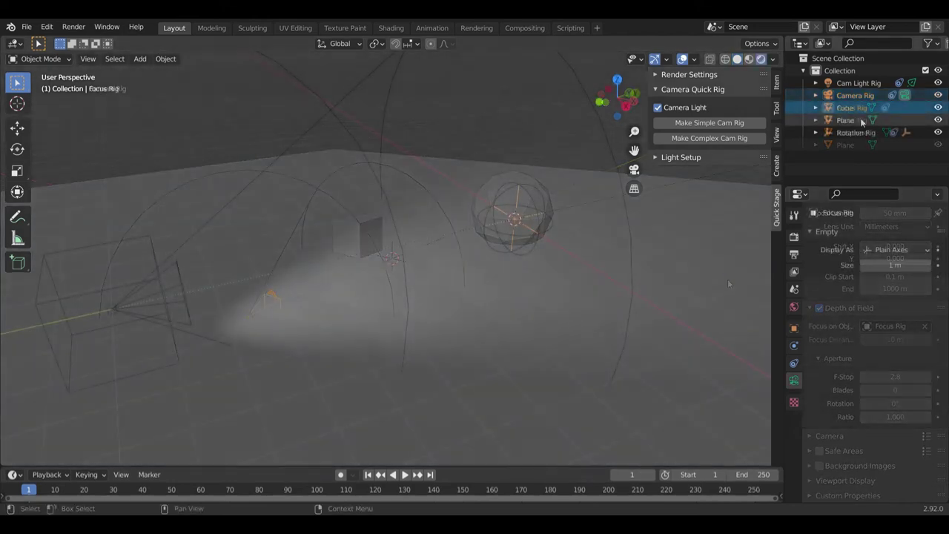
Step: Try moving the camera rig's Cam Light Rig and cube-shaped Zoom Rig
click(848, 120)
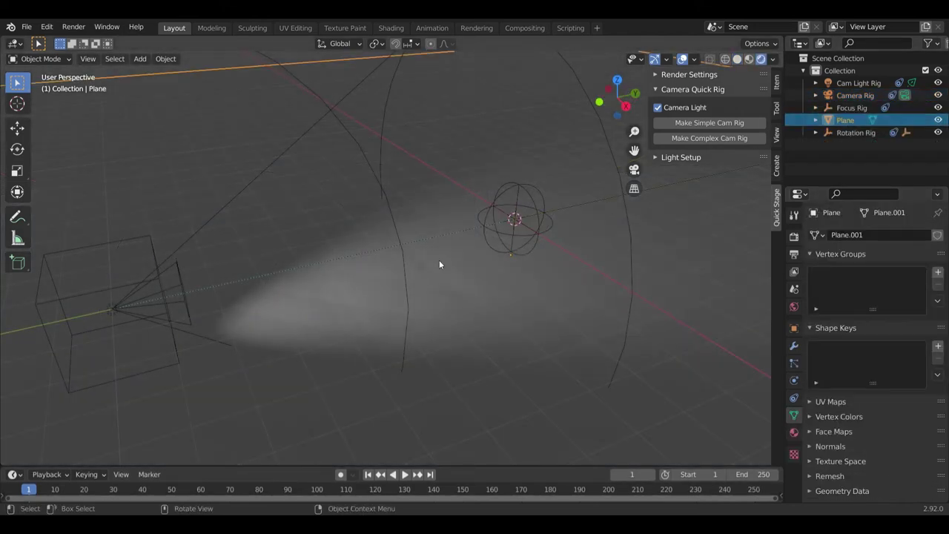
click(396, 280)
key(r)
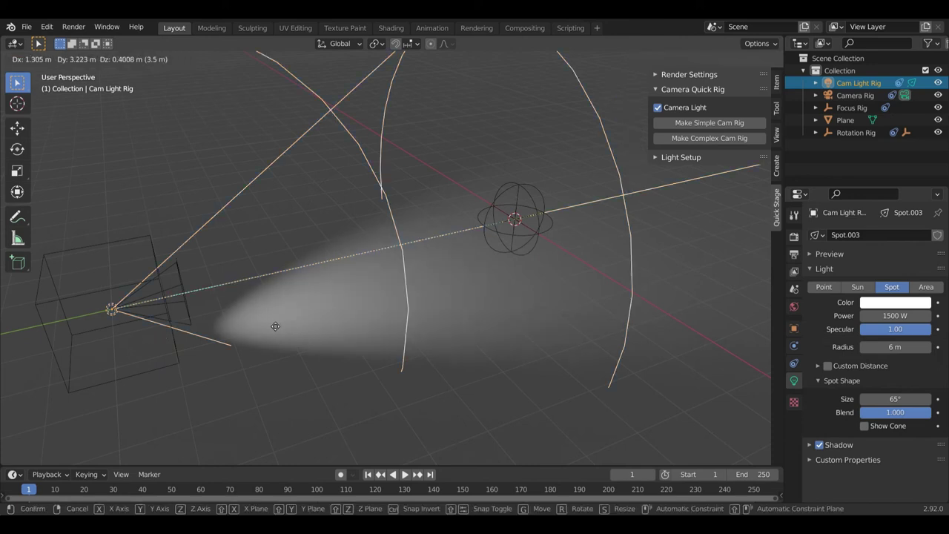
key(Escape)
click(147, 280)
key(g)
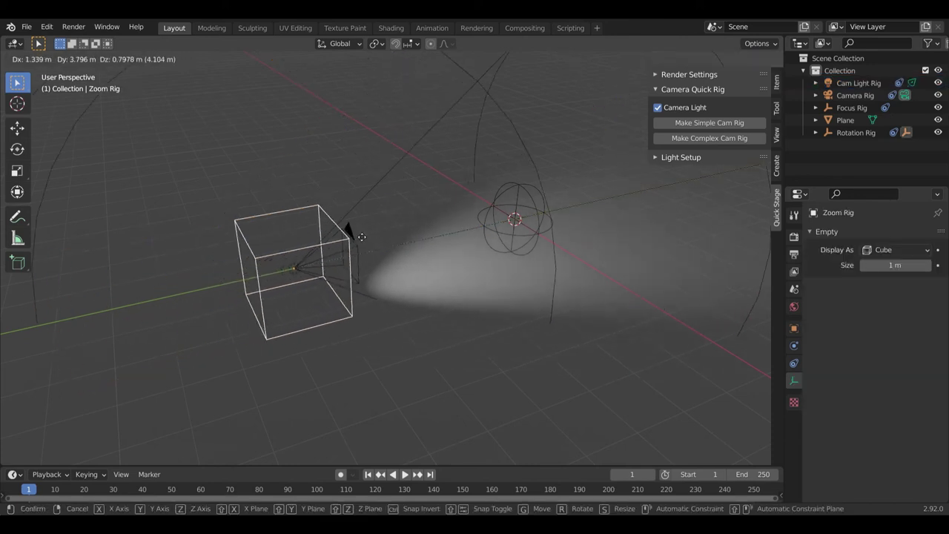
key(Escape)
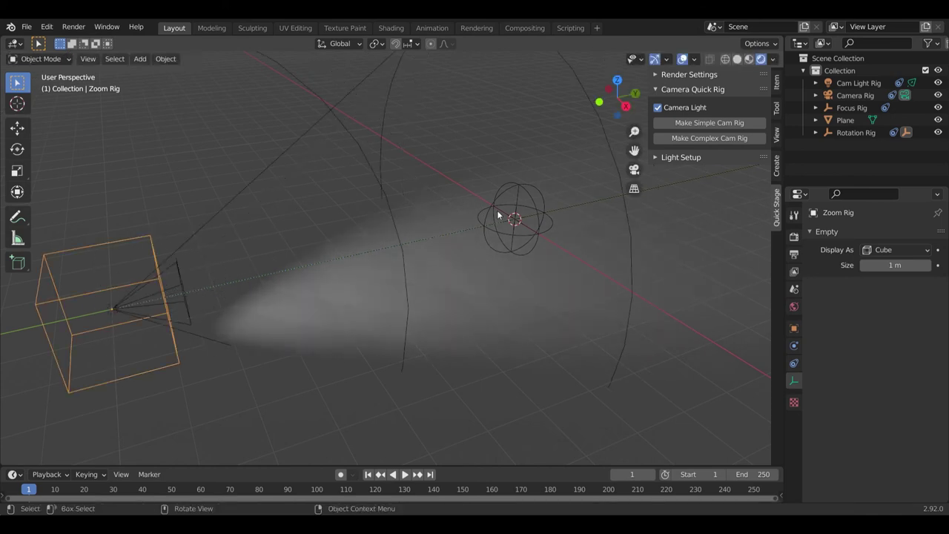
Step: Rotate the spherical Rotation Rig about the global Z axis and start rotating it about the X axis
click(503, 185)
key(r)
key(z)
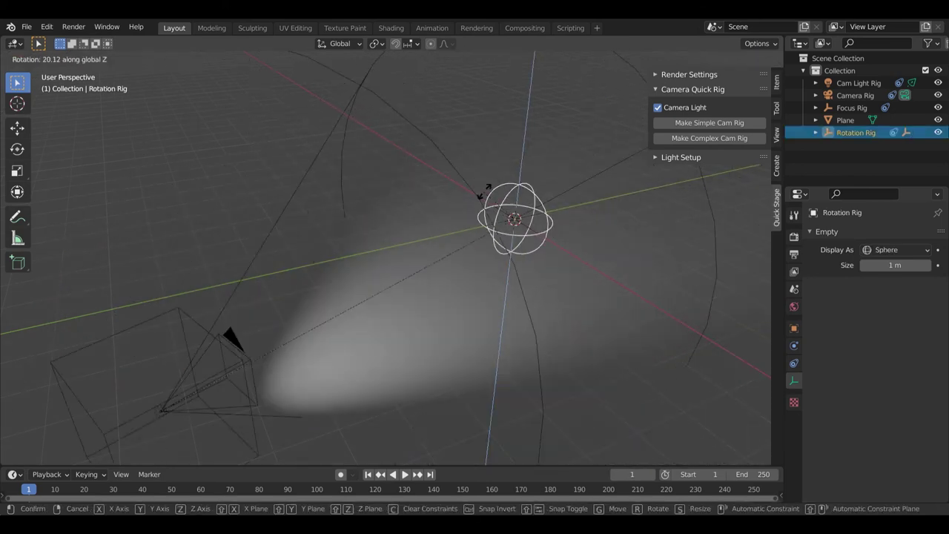
click(516, 208)
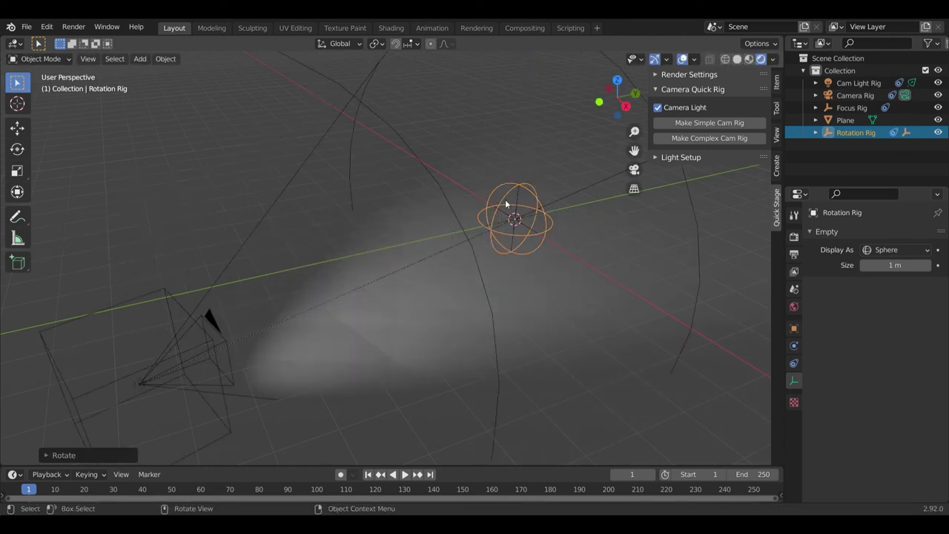
key(r)
key(x)
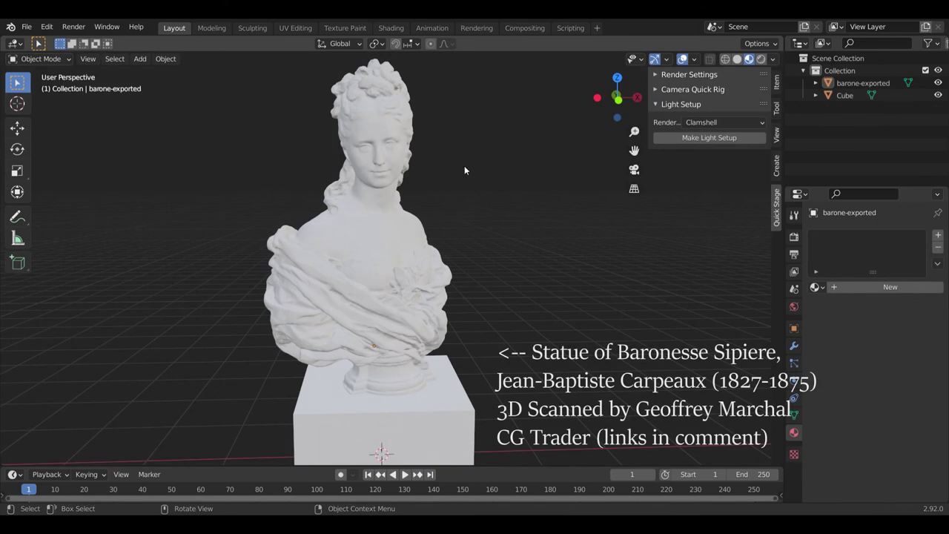
Step: Make a Clamshell light setup around the bust and view it from the front
middle_drag(472, 198, 561, 143)
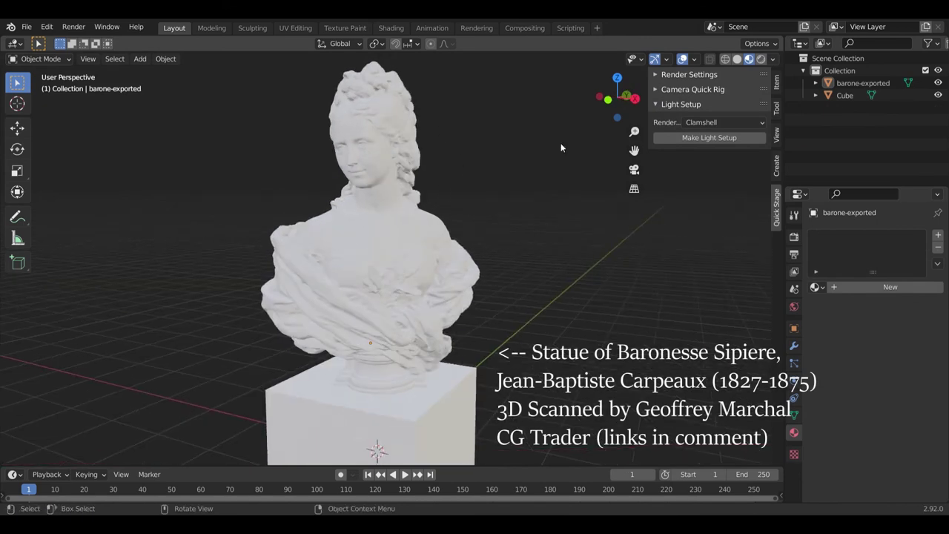
click(723, 123)
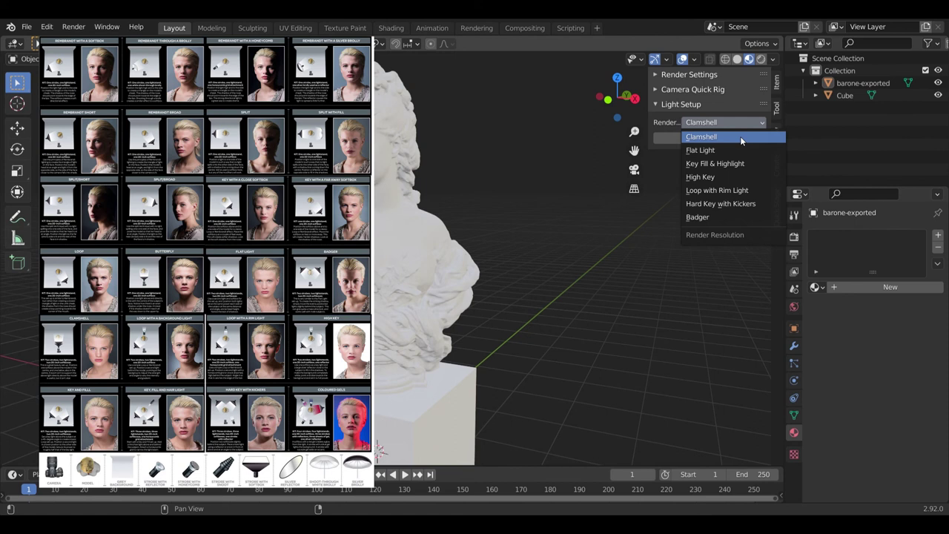
click(740, 137)
click(738, 137)
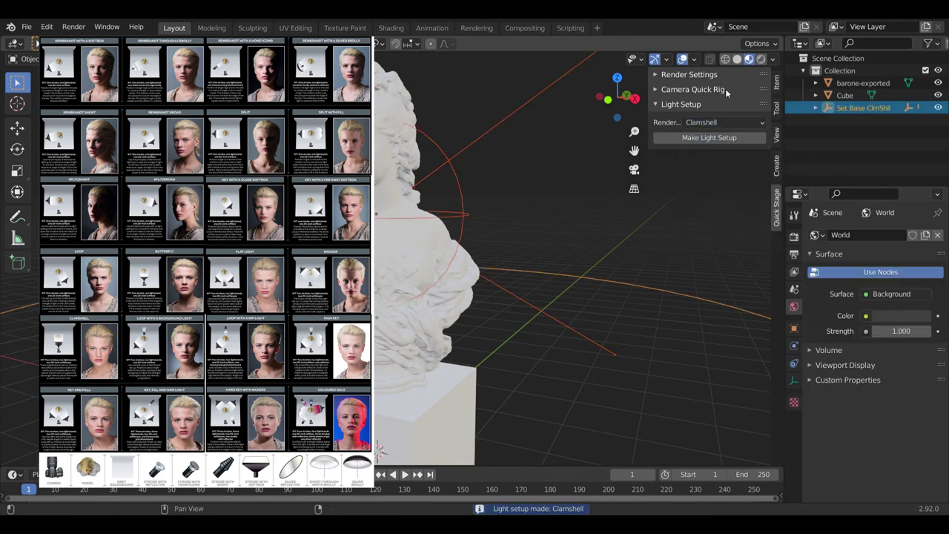
scroll(555, 222, down, 6)
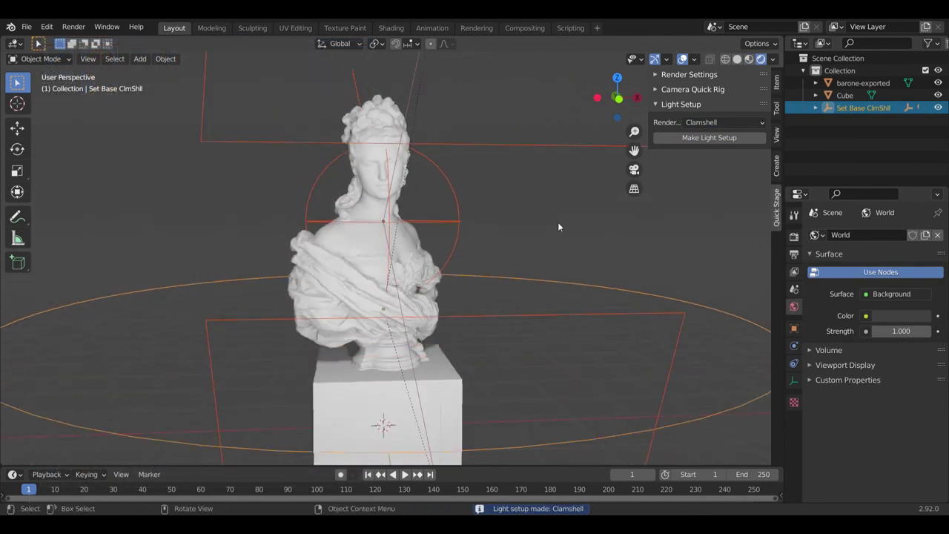
middle_drag(535, 232, 444, 243)
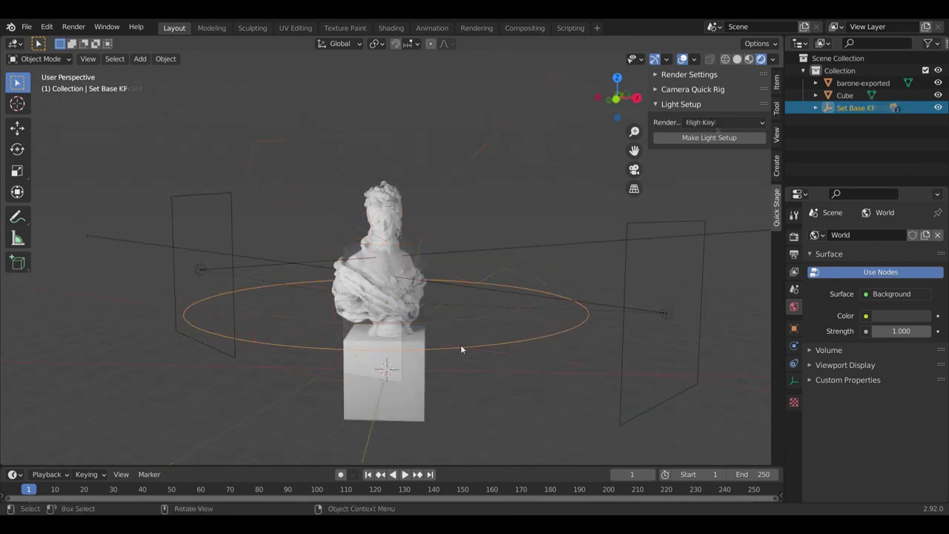
Step: Try moving the light setup's Set Base KF ring up and down around the bust
key(g)
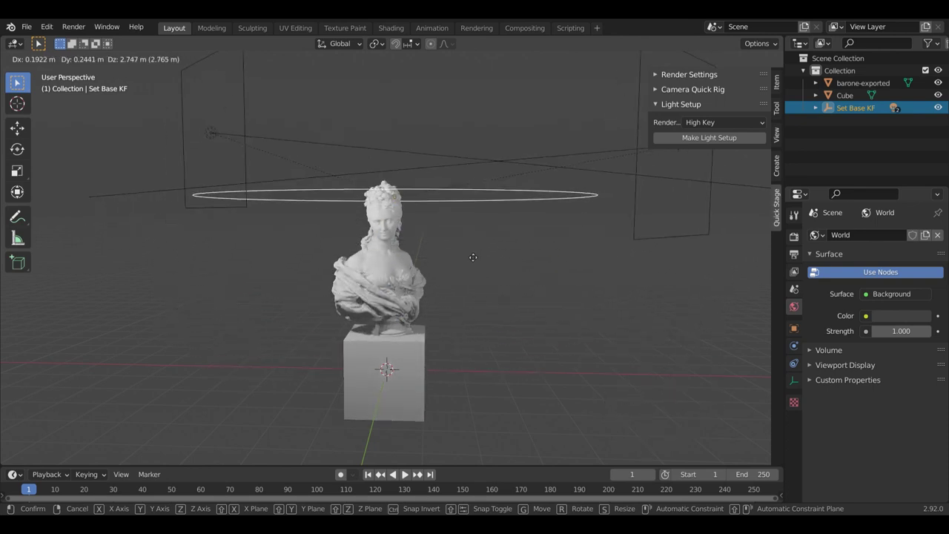
click(469, 354)
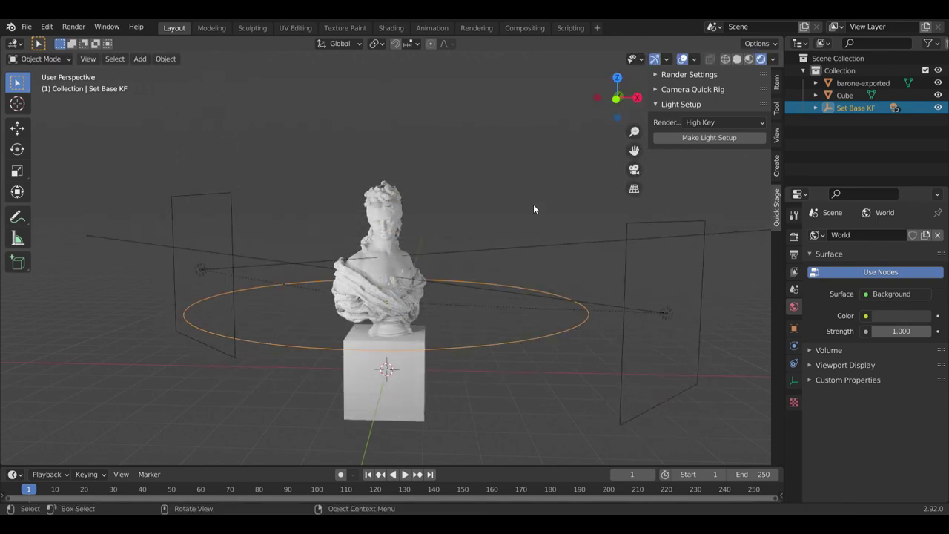